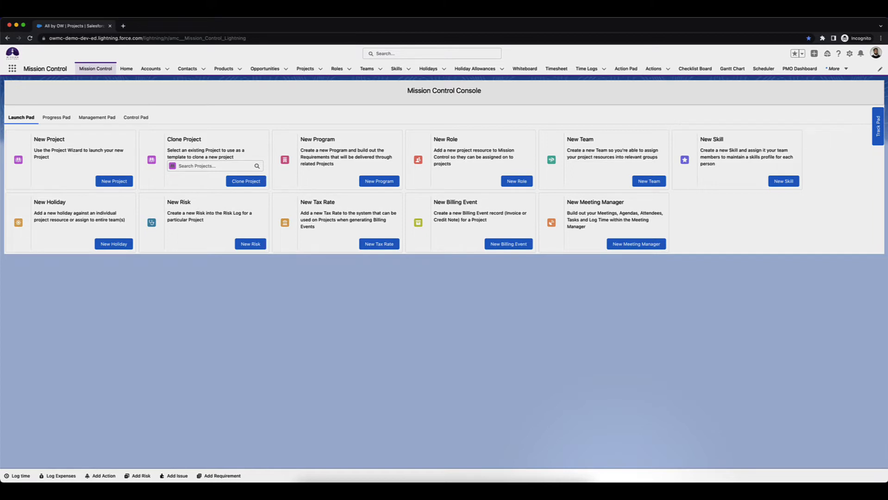
Open the RipCurl: Website Development project and examine the owners under the Design, Build and Deliver milestones, including the Deliver Training checklist items
left_click(305, 69)
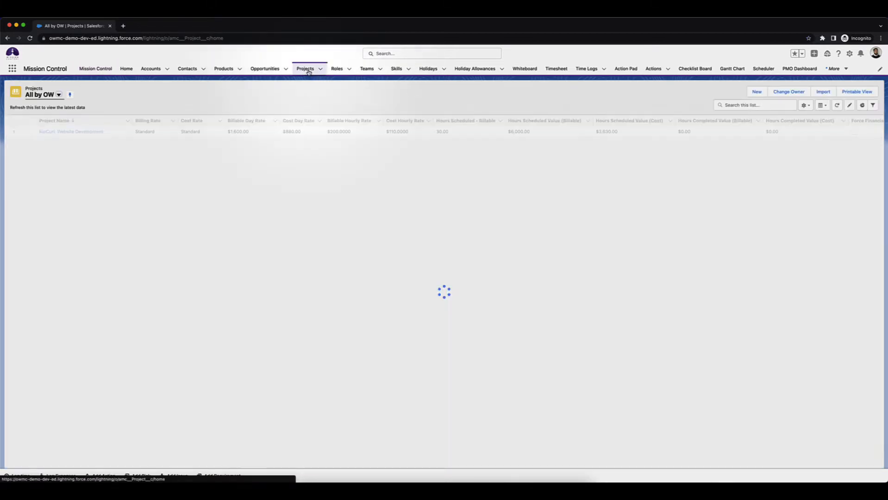
left_click(89, 132)
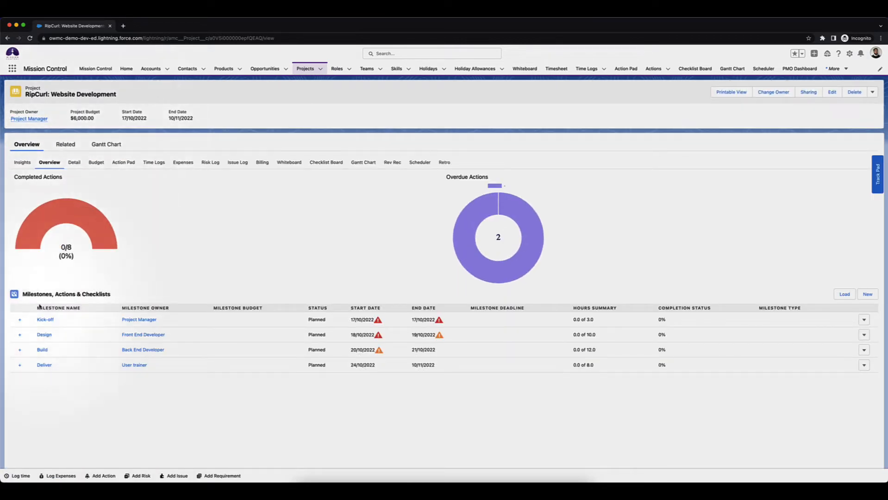
left_click(19, 366)
left_click(20, 350)
left_click(19, 338)
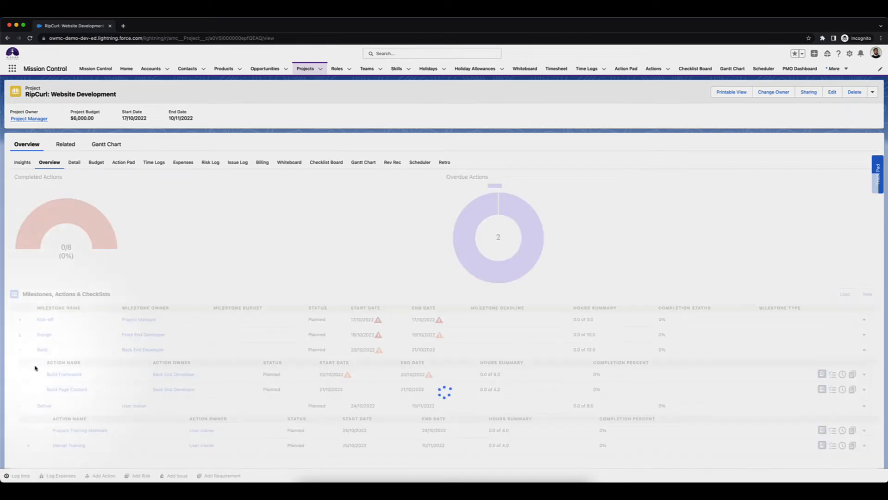
scroll(36, 368, "down", 2)
left_click(28, 402)
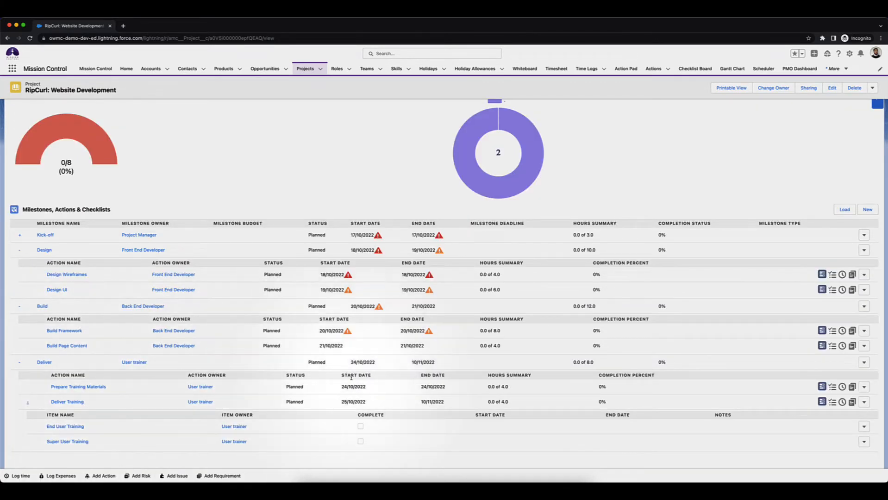
scroll(177, 350, "up", 3)
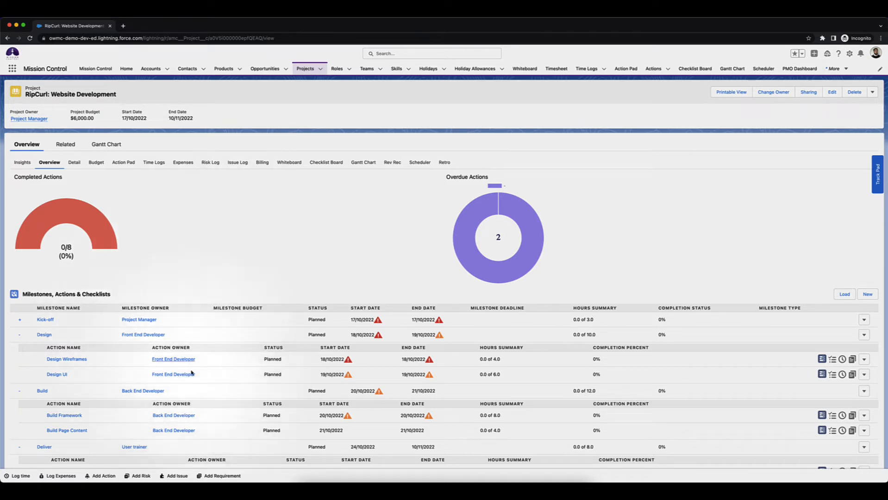
scroll(186, 401, "down", 1)
scroll(213, 371, "up", 1)
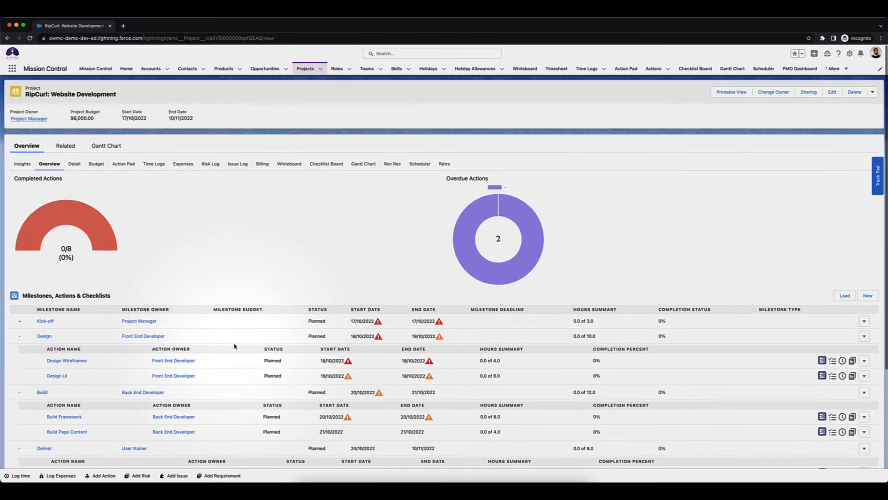
Open the Roles list in a separate browser tab and review the Placeholder Roles
right_click(329, 65)
left_click(357, 70)
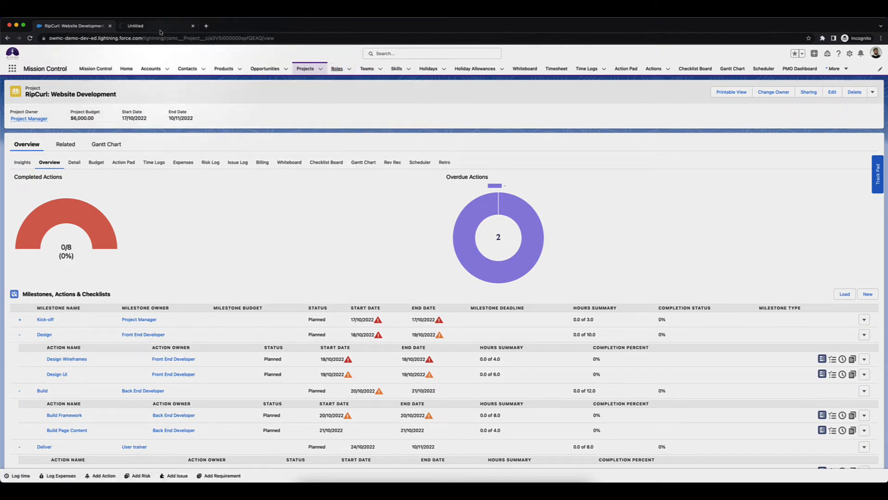
left_click(158, 27)
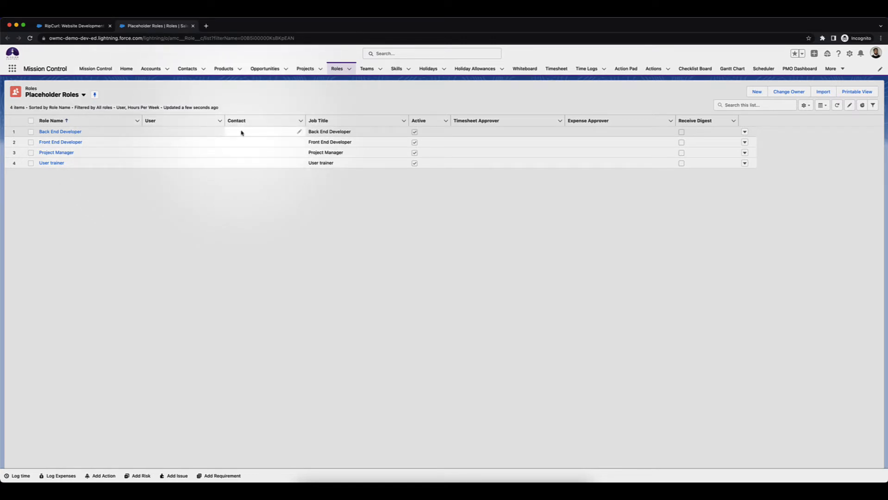
Back in the RipCurl project, start a resource reassignment and choose a named project manager as the Project Manager placeholder's replacement Project Owner
left_click(79, 27)
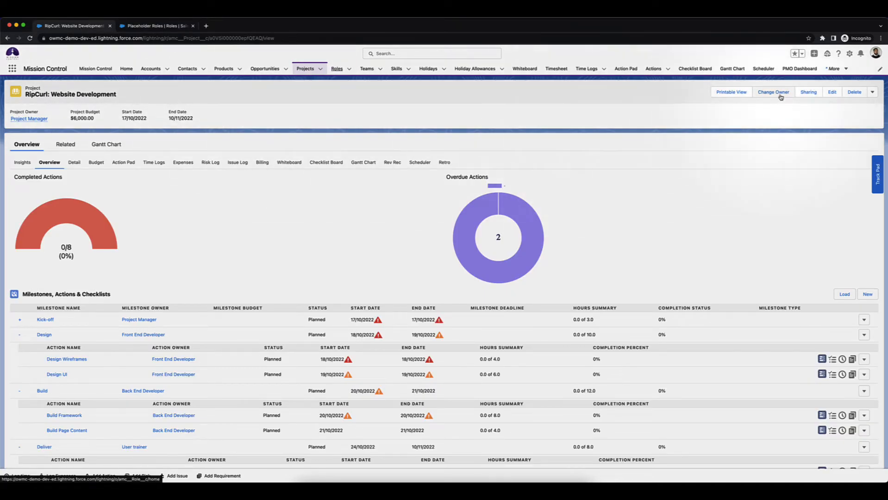
left_click(873, 92)
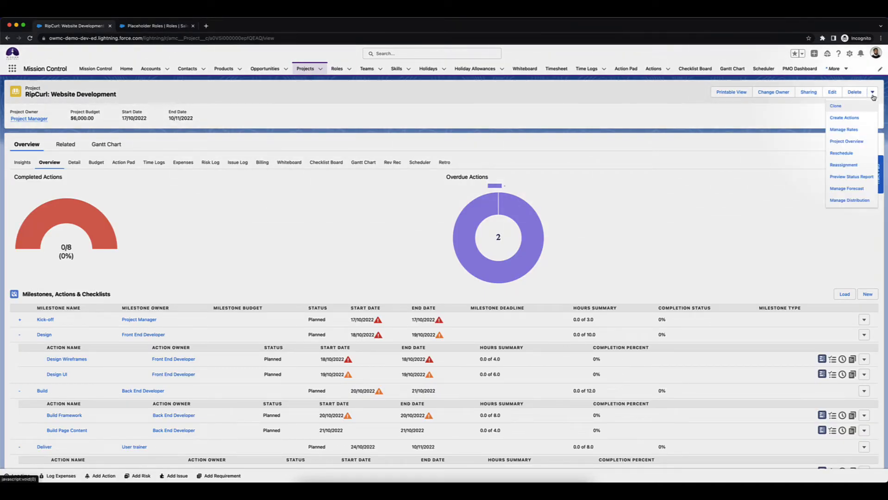
left_click(848, 164)
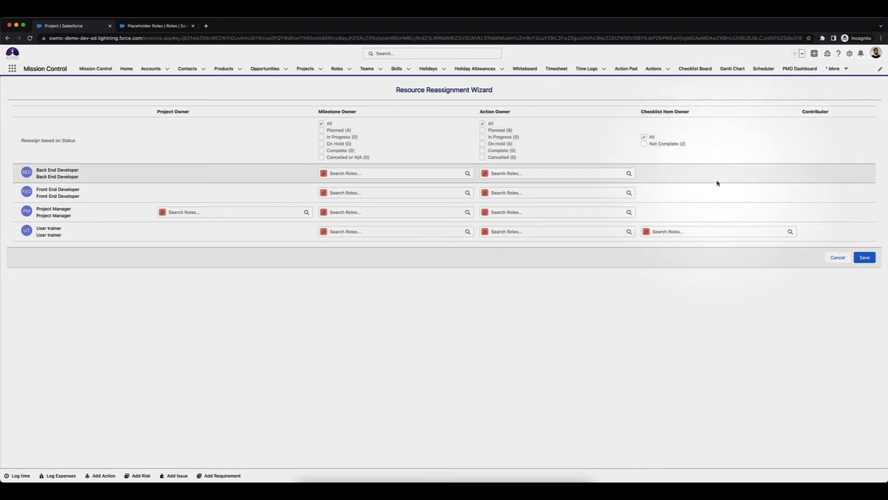
left_click(232, 214)
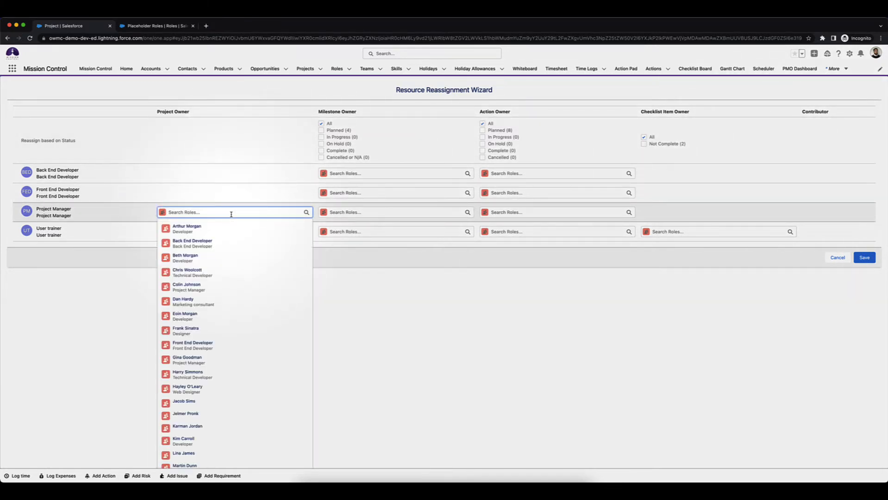
type("Colin")
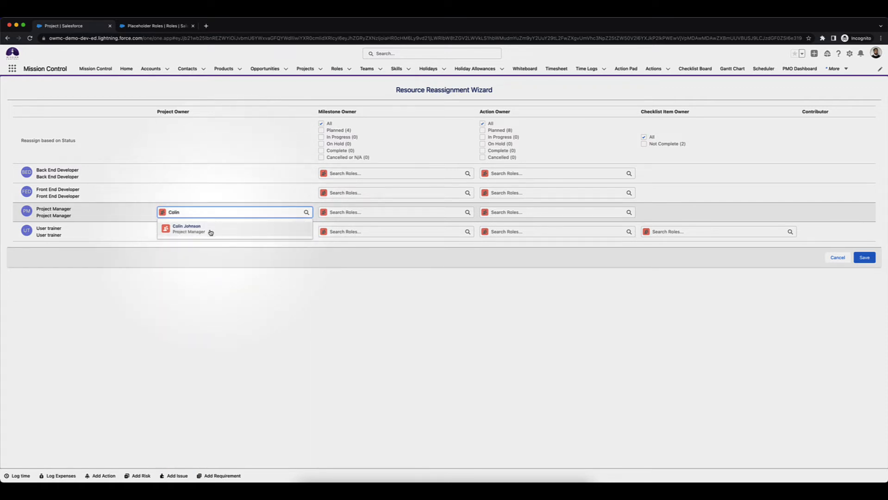
left_click(210, 230)
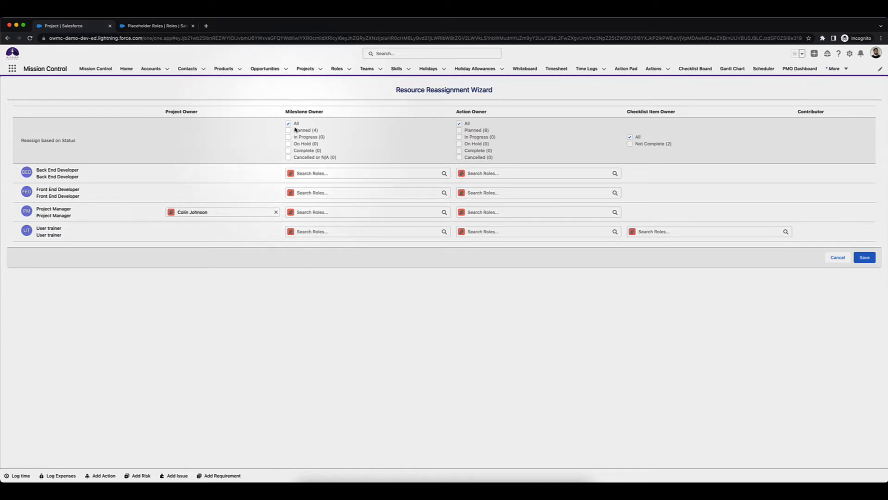
Set the replacement Milestone Owners: a named technical developer for Back End Developer and a named designer for Front End Developer
left_click(316, 173)
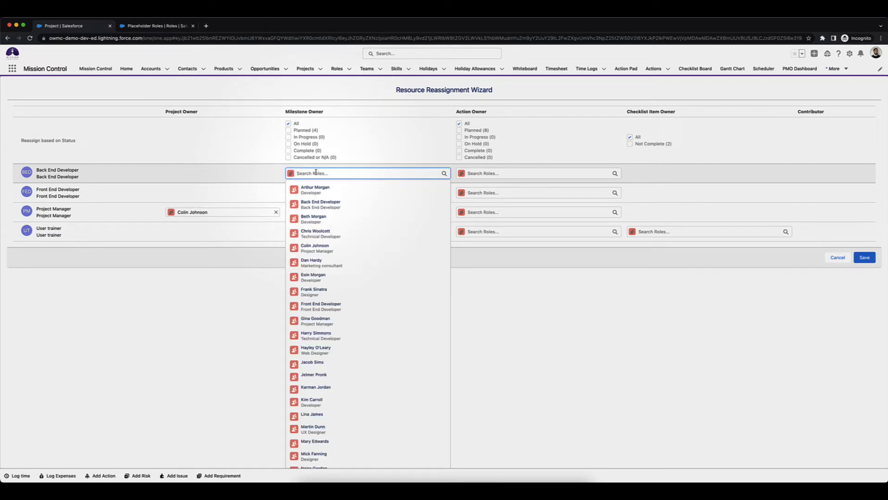
type("Chris")
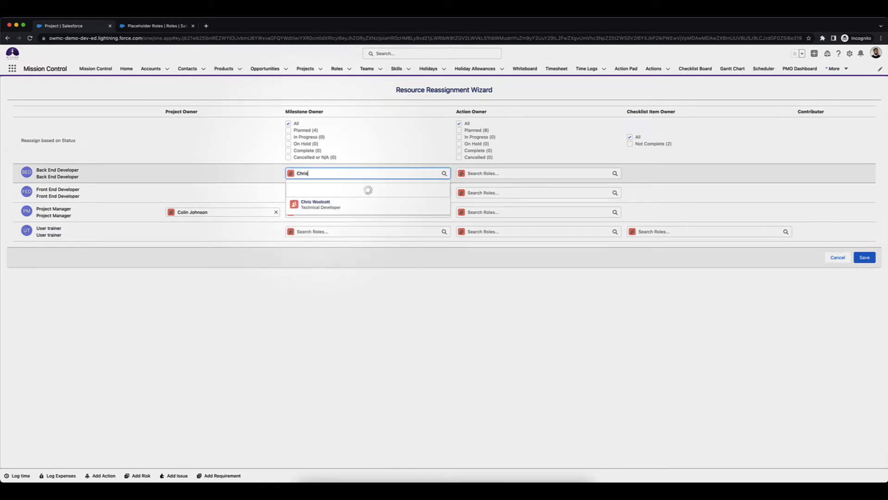
left_click(315, 188)
left_click(317, 193)
type("Mick")
left_click(313, 204)
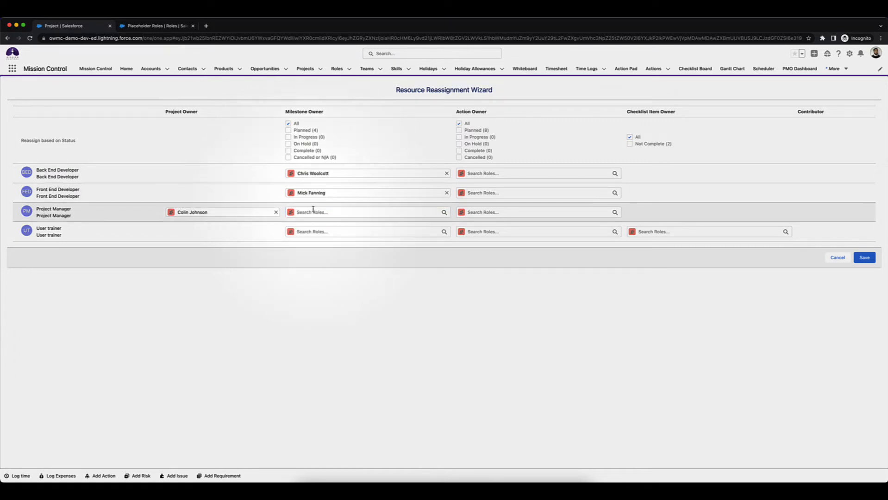
Set the Project Manager placeholder's replacement Milestone Owner to the same named project manager, leaving the User trainer's blank
left_click(313, 212)
type("Colin")
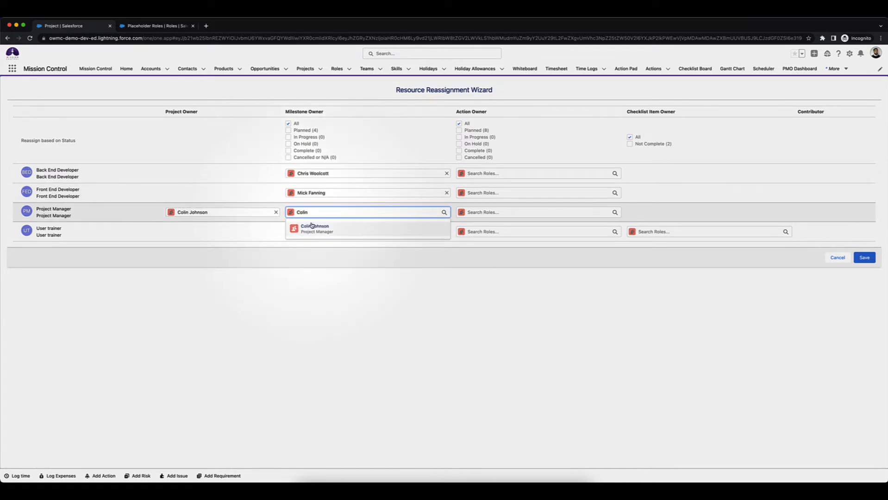
left_click(311, 227)
left_click(316, 231)
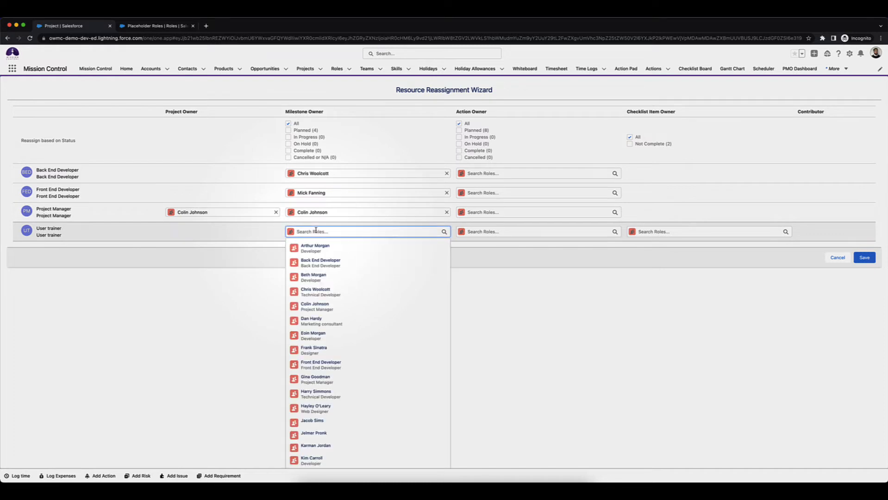
left_click(468, 288)
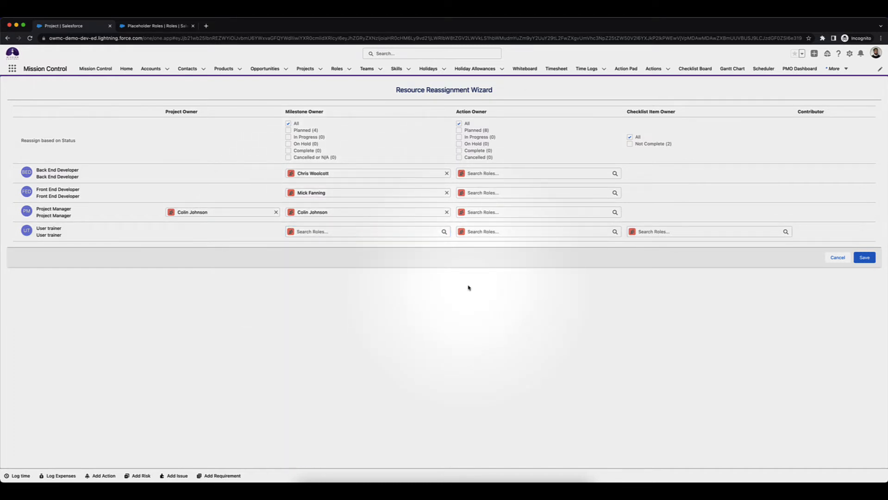
Set the replacement Action Owners: the named technical developer for Back End Developer and the named designer for Front End Developer
left_click(475, 173)
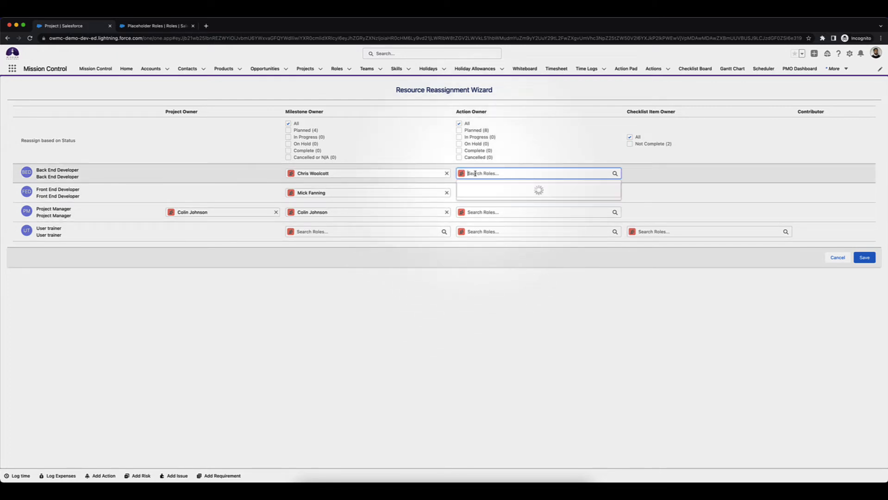
type("Chris")
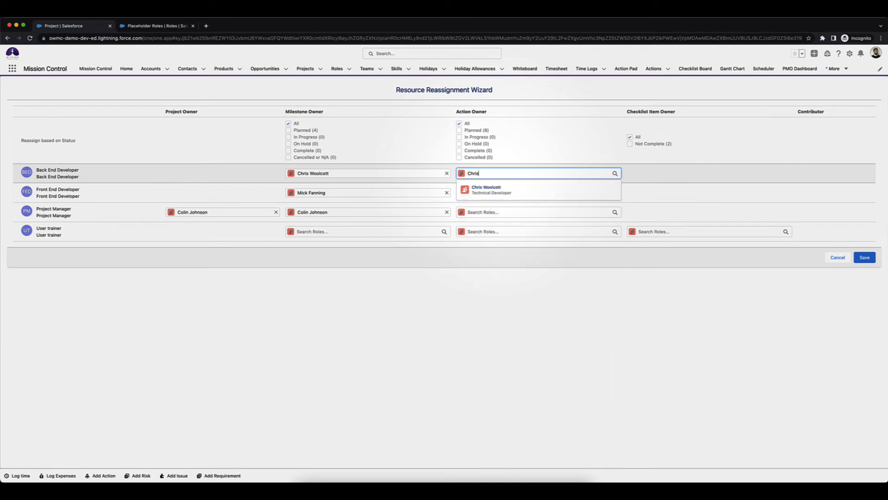
left_click(498, 190)
left_click(497, 193)
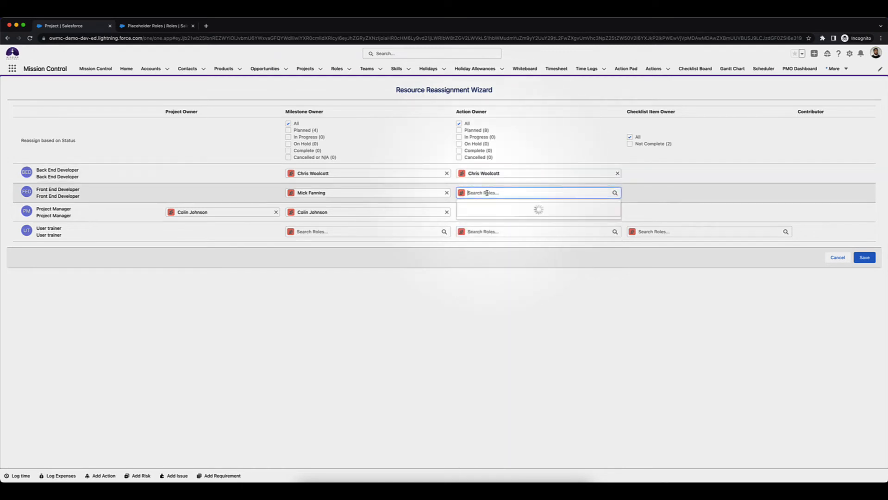
type("Mick")
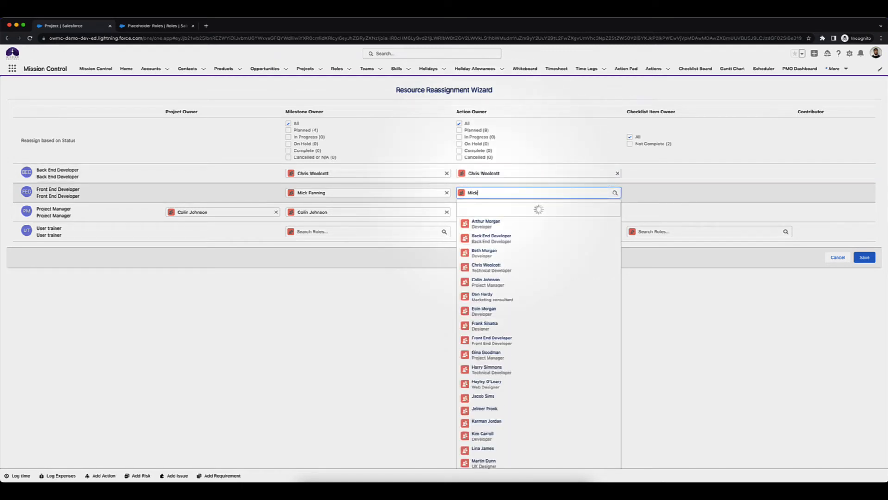
left_click(485, 209)
Set the Project Manager placeholder's replacement Action Owner to the named project manager and save the project reassignment
left_click(486, 212)
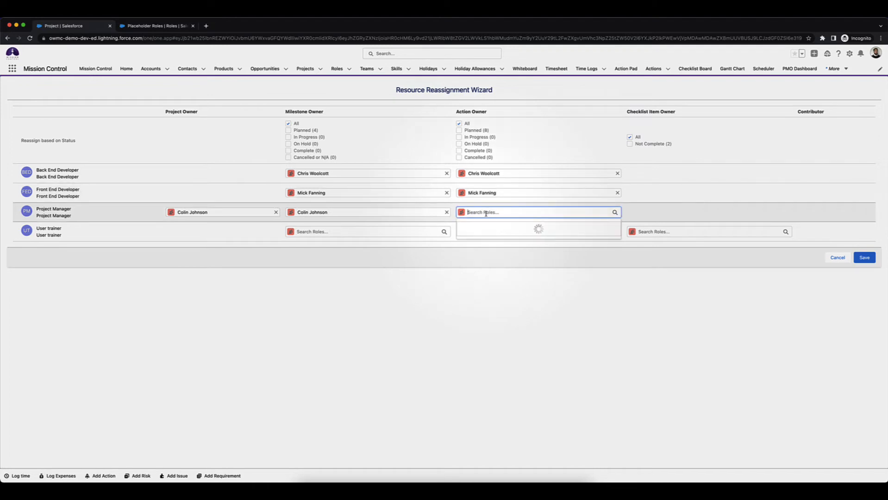
type("Colin")
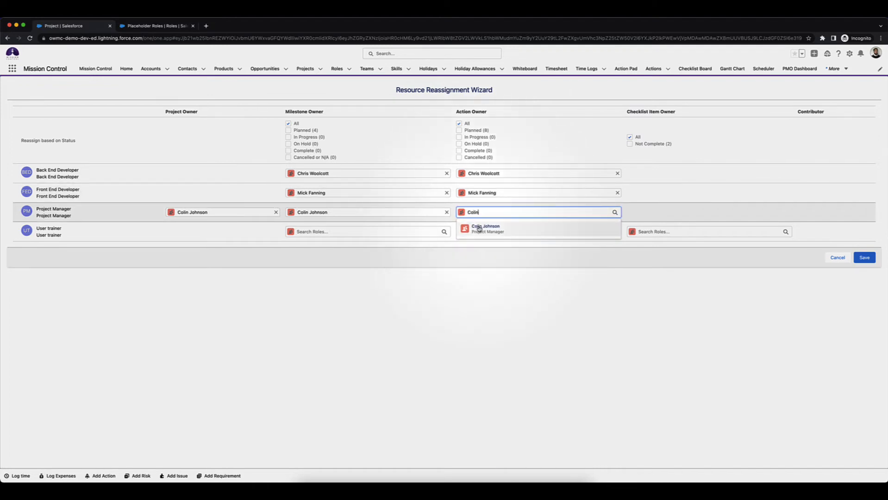
left_click(483, 226)
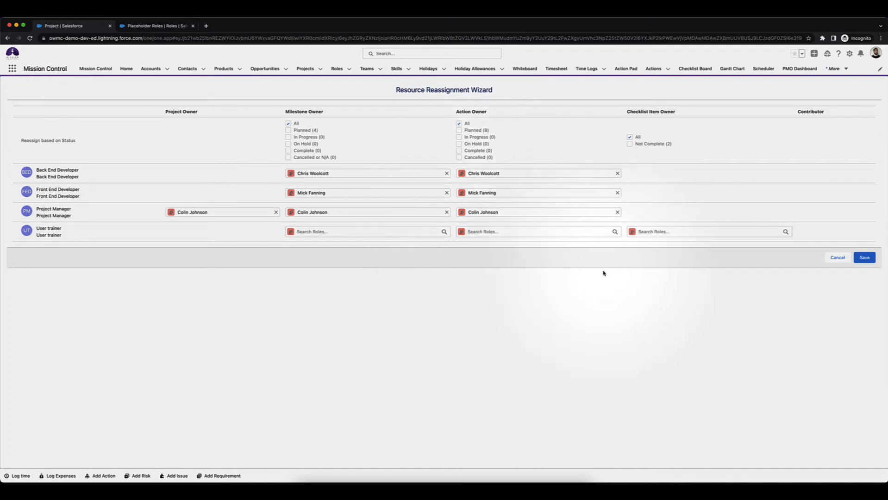
left_click(865, 258)
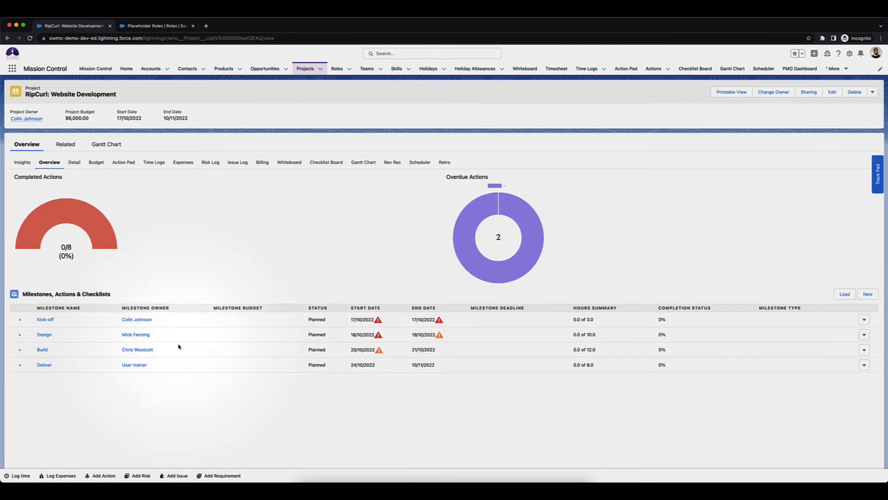
Expand the Kick-off milestone to check its action owners, and start a resource reassignment from the Deliver milestone's record
left_click(20, 321)
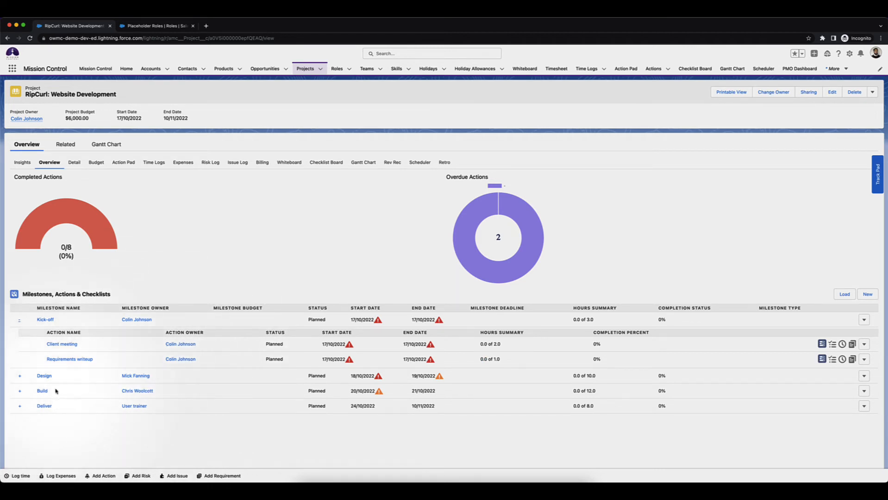
left_click(42, 407)
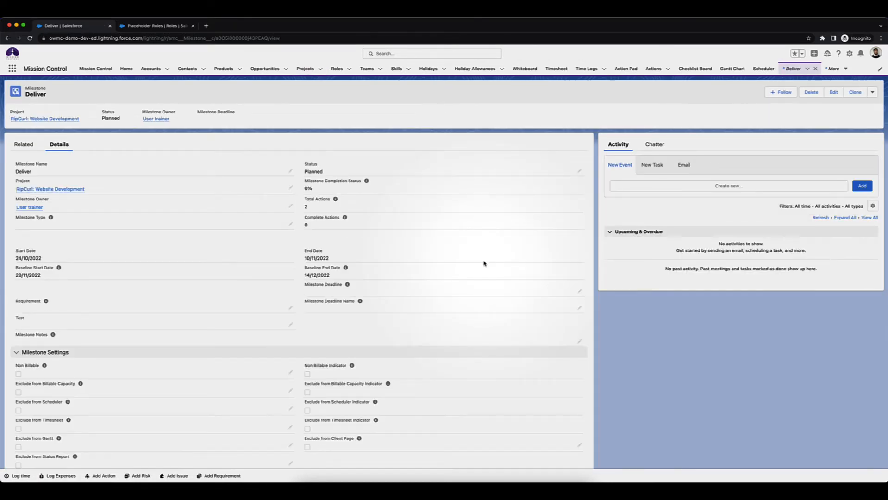
left_click(872, 92)
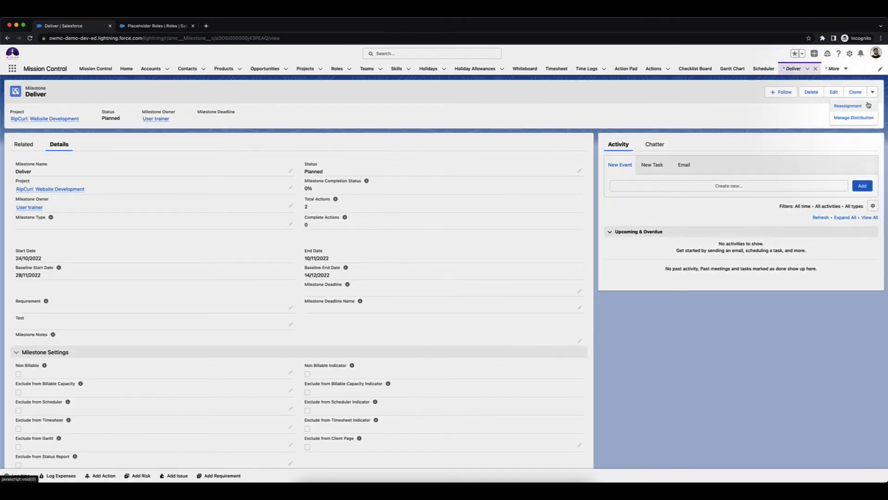
left_click(863, 107)
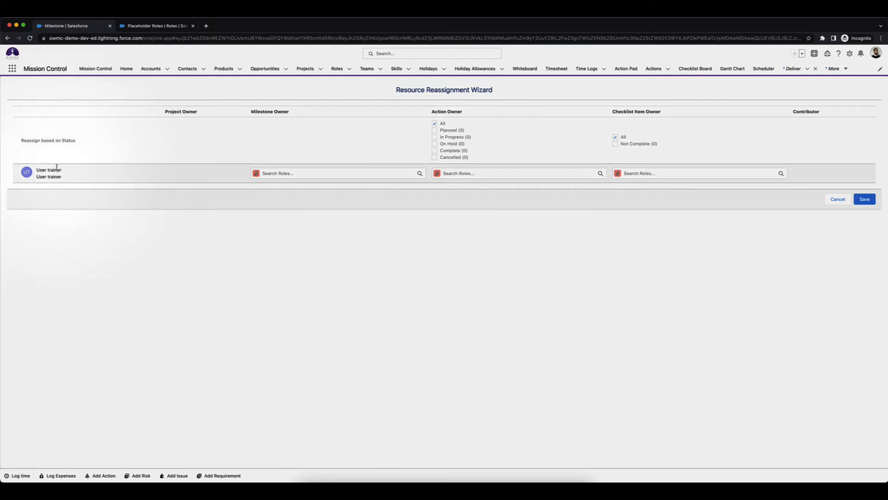
Choose the named trainer's role to replace User trainer as Milestone Owner of the Deliver milestone
left_click(285, 172)
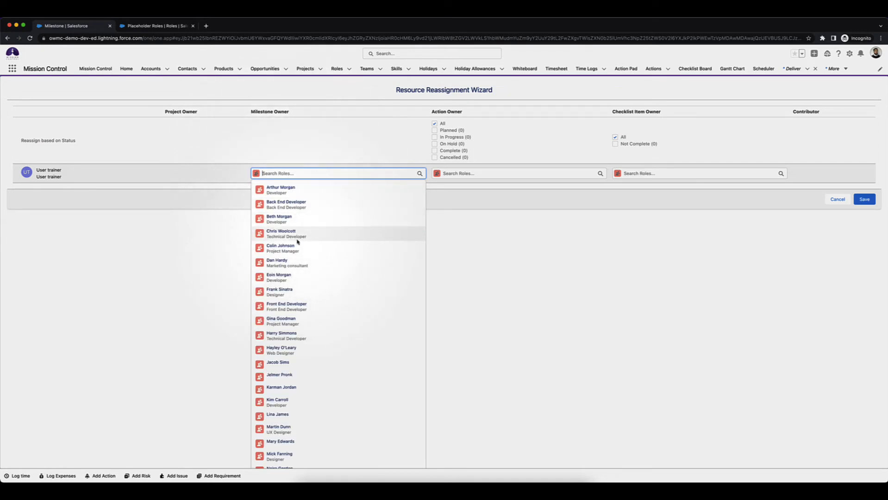
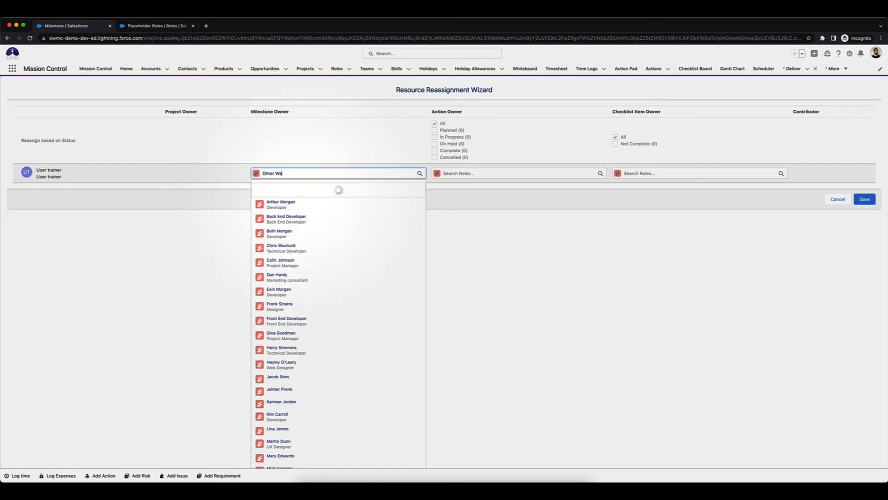
left_click(282, 193)
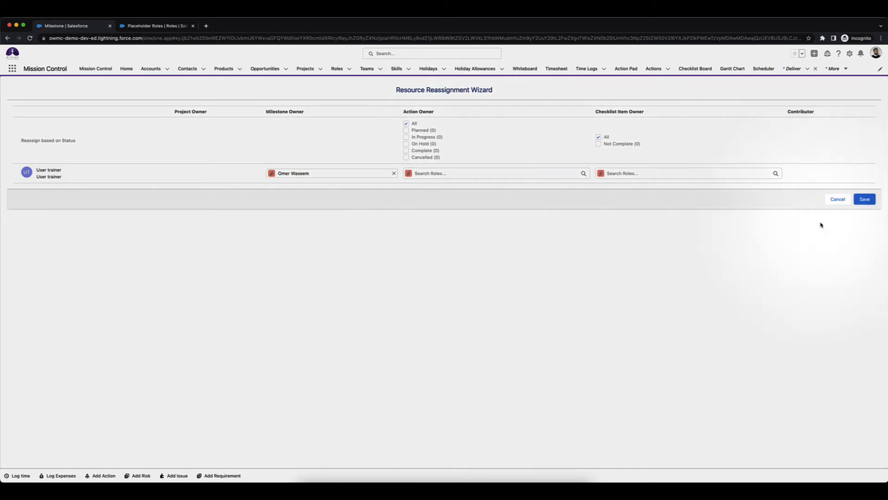
Save the Deliver milestone's reassignment, open its project in a separate browser tab, and open the milestone's Prepare Training Materials action
left_click(864, 204)
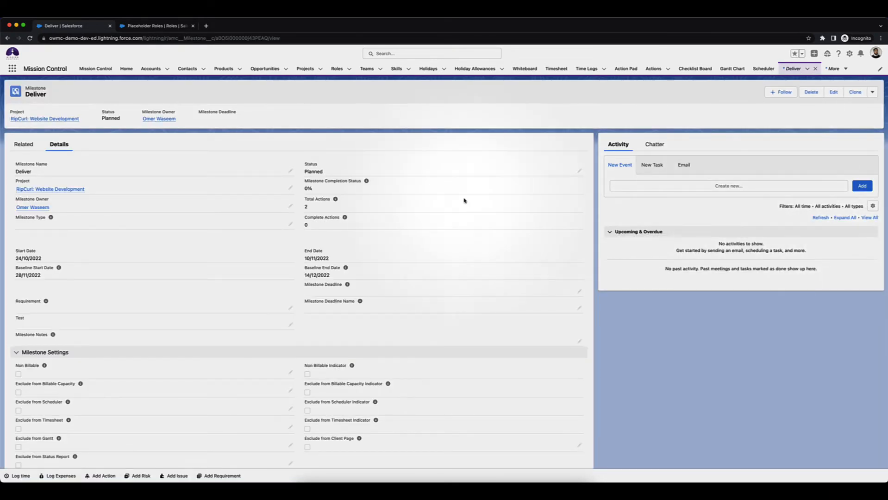
middle_click(52, 189)
left_click(28, 149)
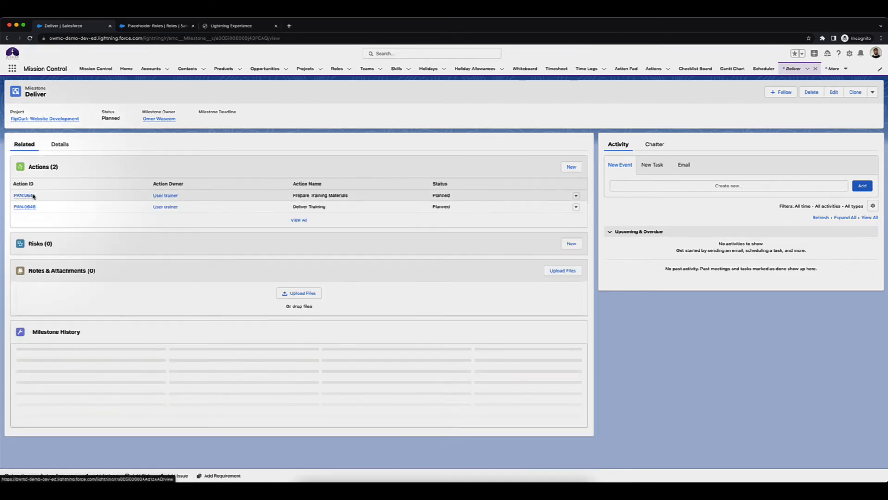
left_click(35, 194)
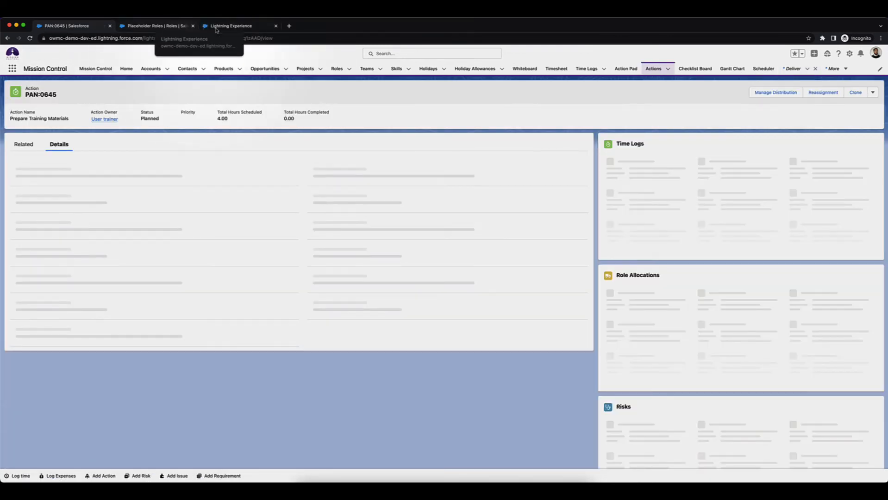
Expand the Deliver milestone in the project overview and review the Action Owner on the Prepare Training Materials record
left_click_drag(215, 27, 150, 27)
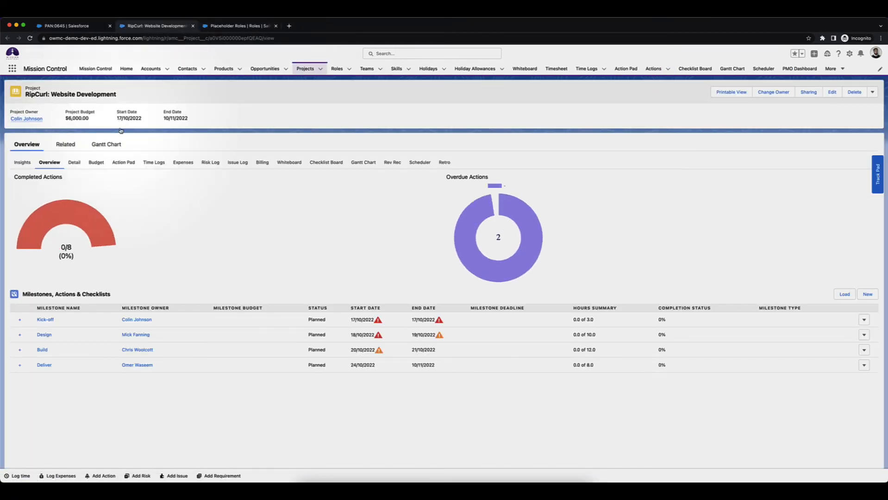
left_click(20, 366)
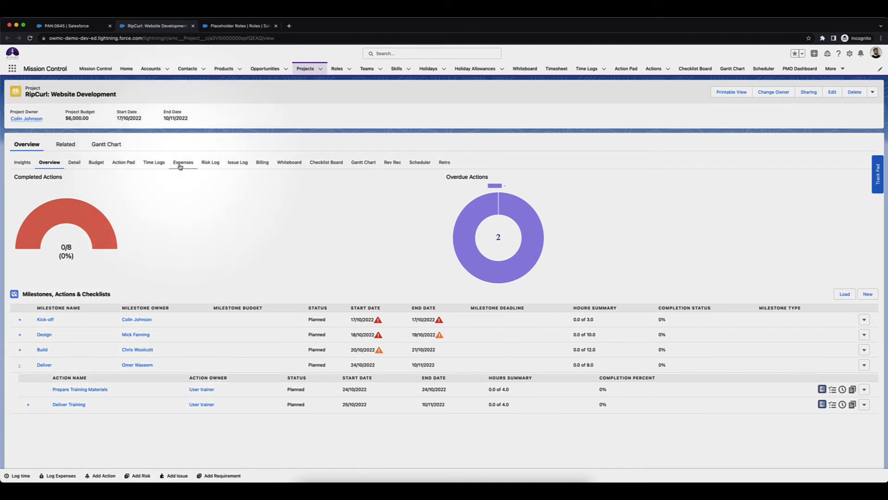
left_click(78, 26)
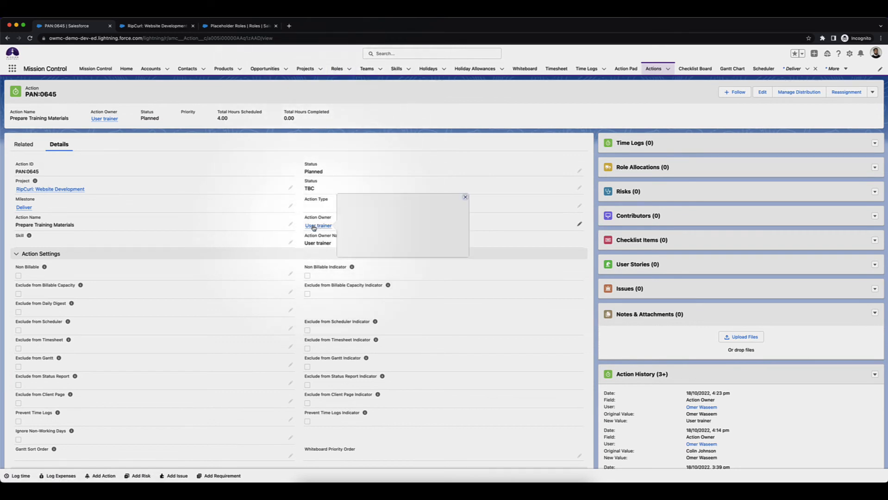
key("ctrl+Tab")
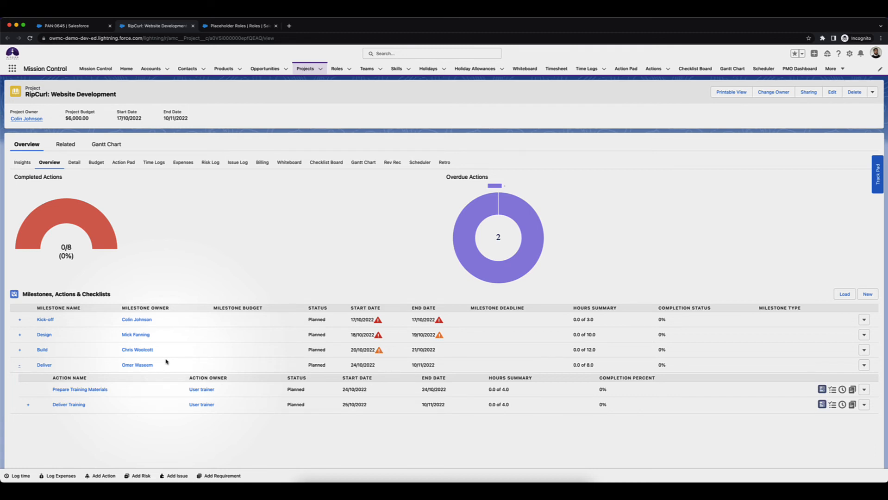
Open the User trainer role from the Placeholder Roles list and start a resource reassignment for it
left_click(256, 26)
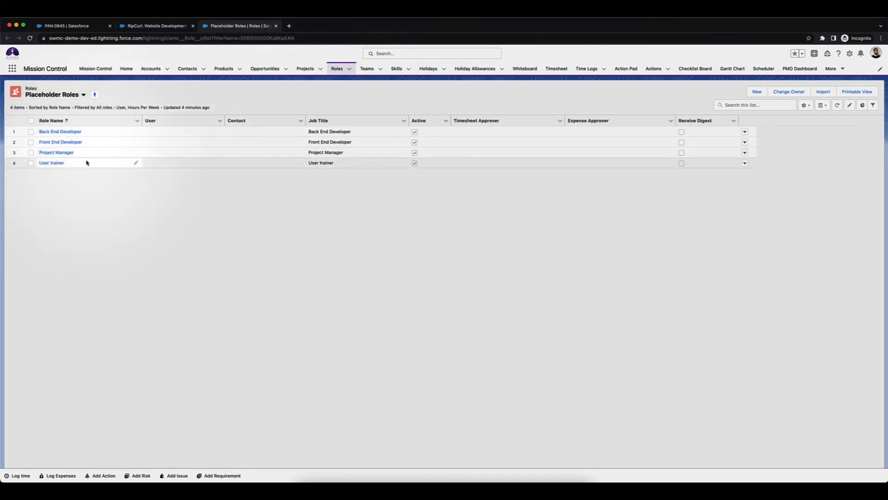
left_click(58, 163)
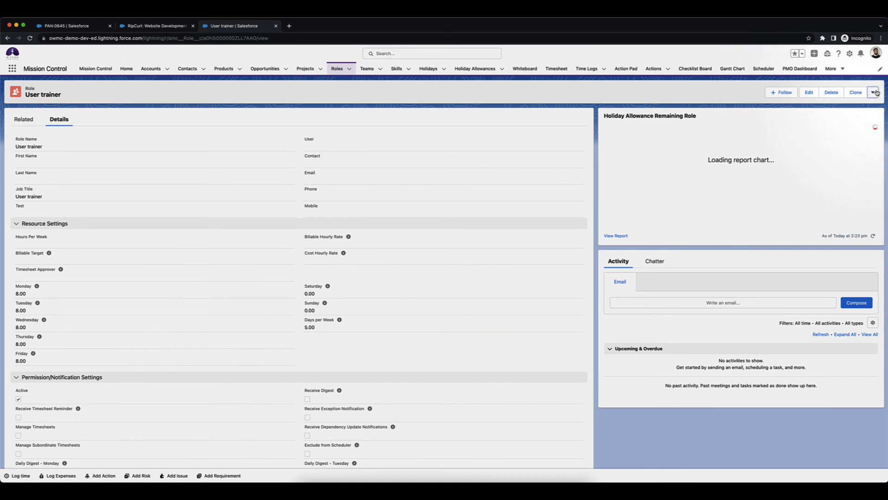
left_click(873, 93)
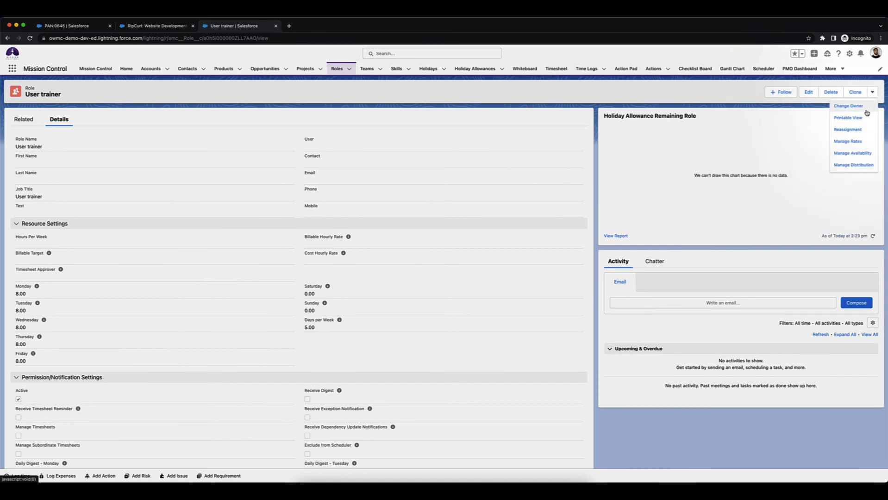
left_click(859, 129)
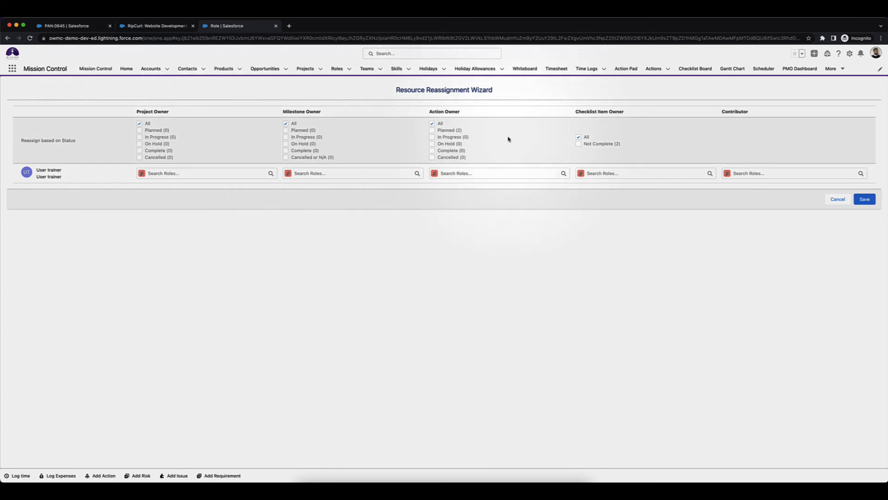
Check the checklist item owners under the Deliver Training action in the project overview, and return to the reassignment wizard
left_click(149, 26)
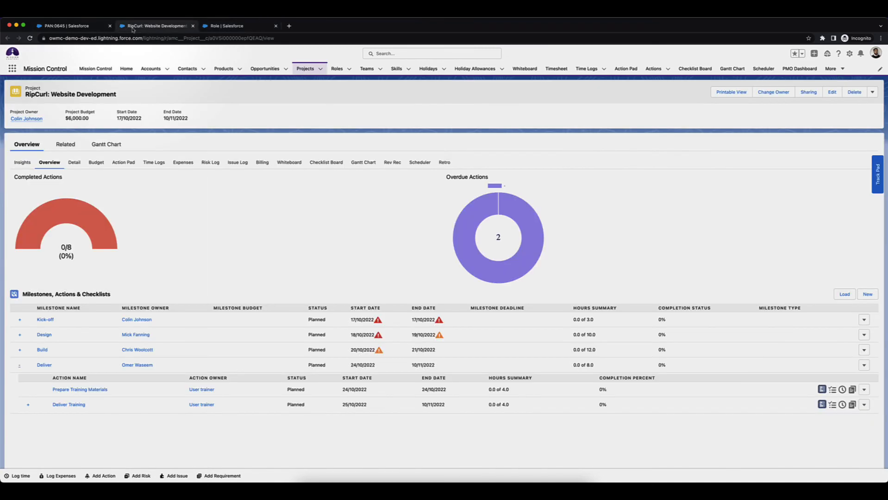
left_click(28, 404)
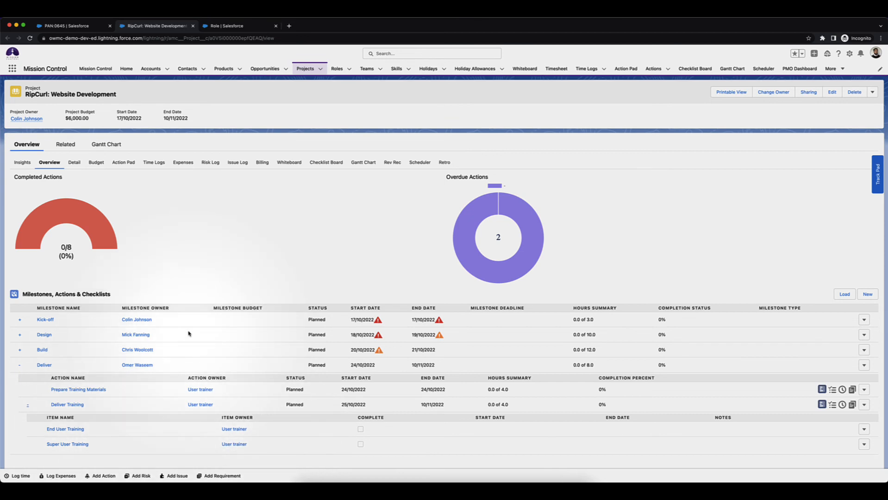
left_click(232, 26)
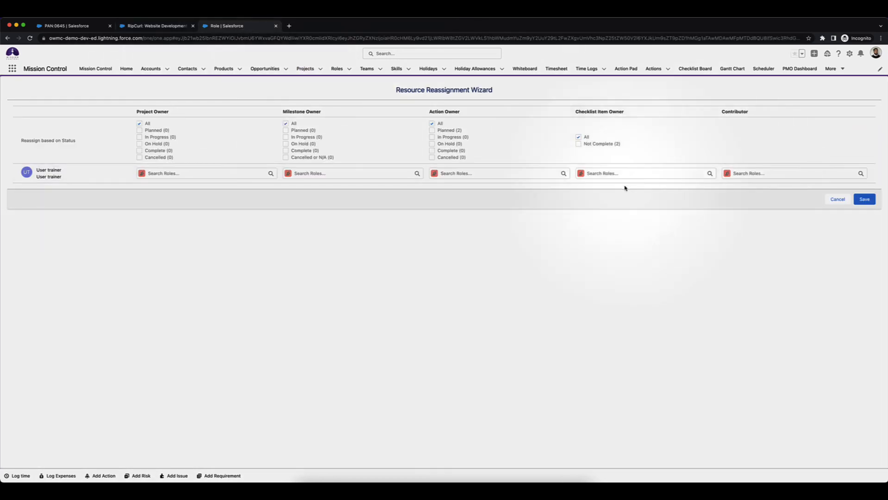
Set the User trainer's replacement Action Owner to the named trainer for all statuses and save the reassignment
left_click(496, 173)
type("Omer")
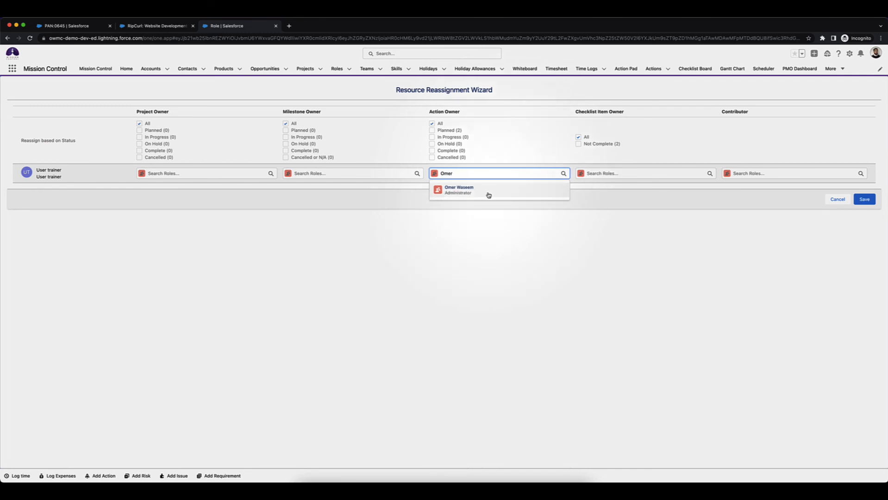
left_click(488, 193)
left_click(865, 199)
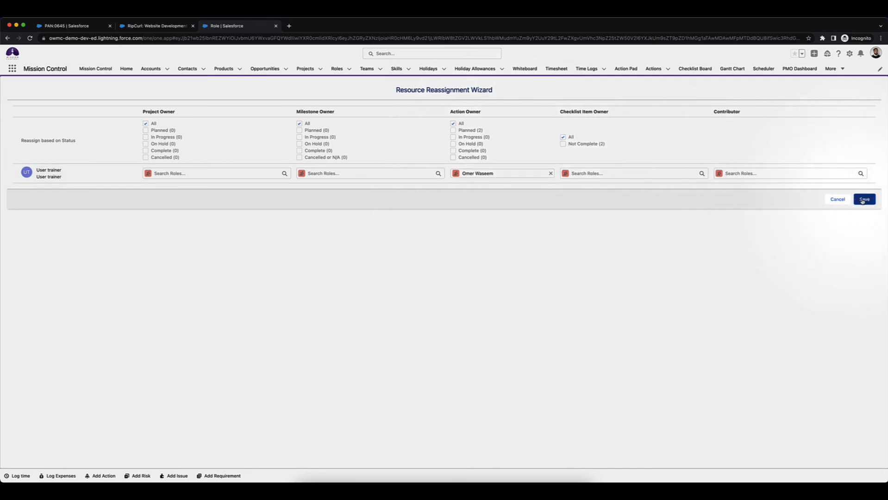
Reload the project and expand the Deliver milestone and its Deliver Training action to check the updated action owners
left_click(134, 26)
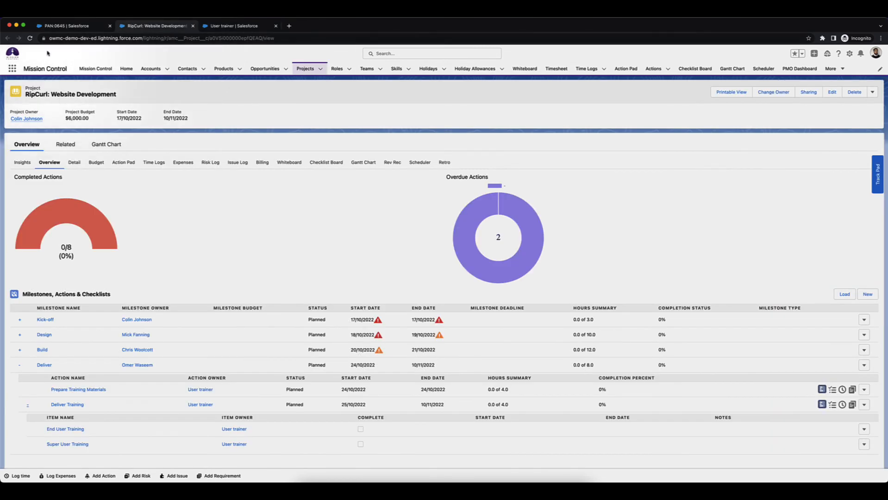
left_click(29, 38)
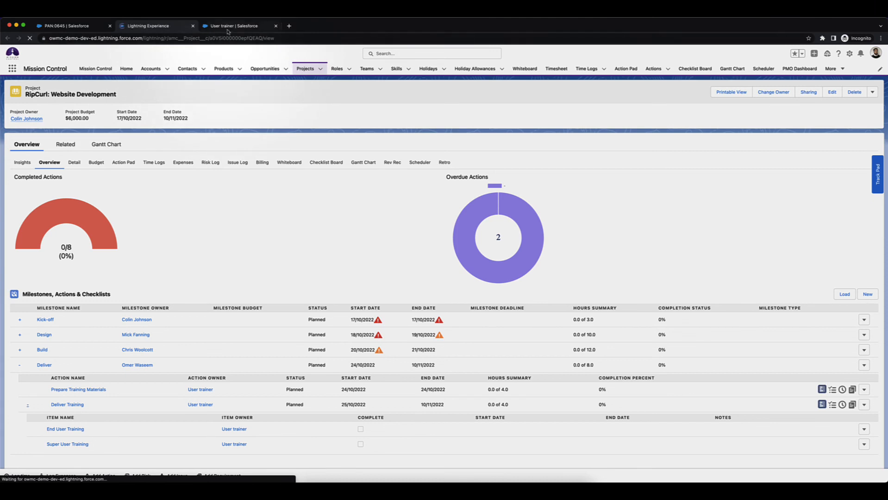
left_click(20, 366)
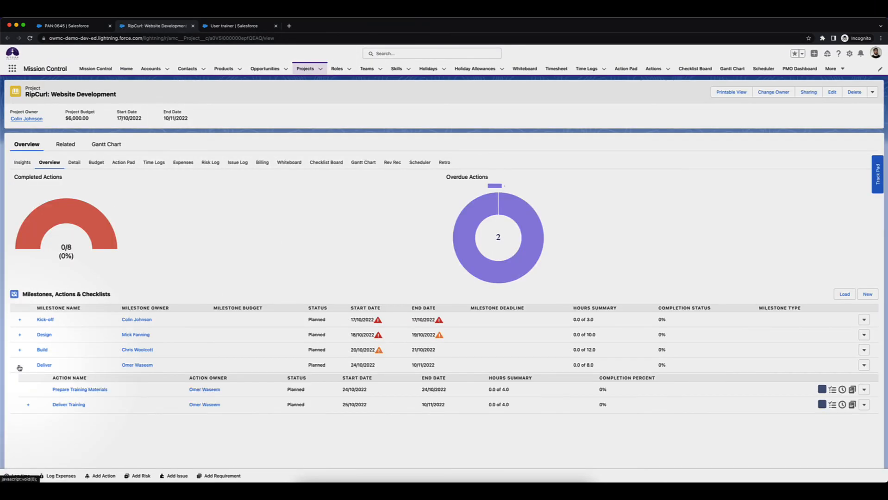
left_click(28, 406)
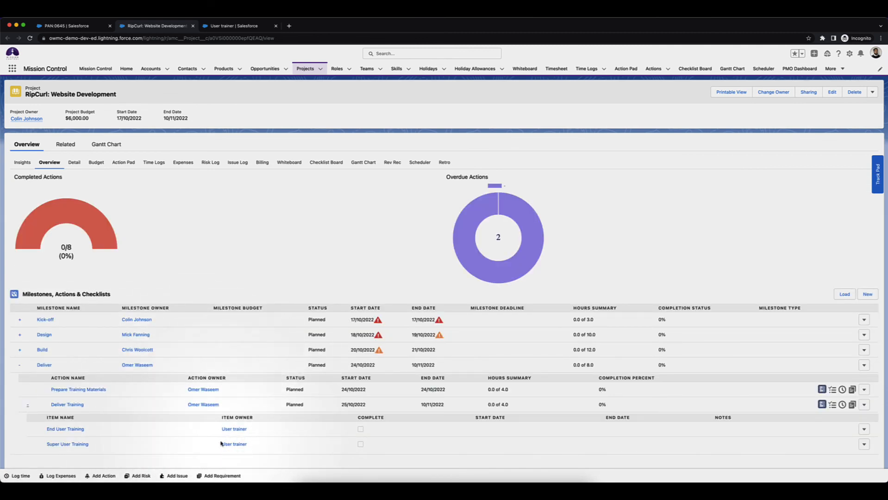
Start another reassignment from the User trainer role, set the named trainer as replacement Checklist Item Owner, and save
left_click(220, 26)
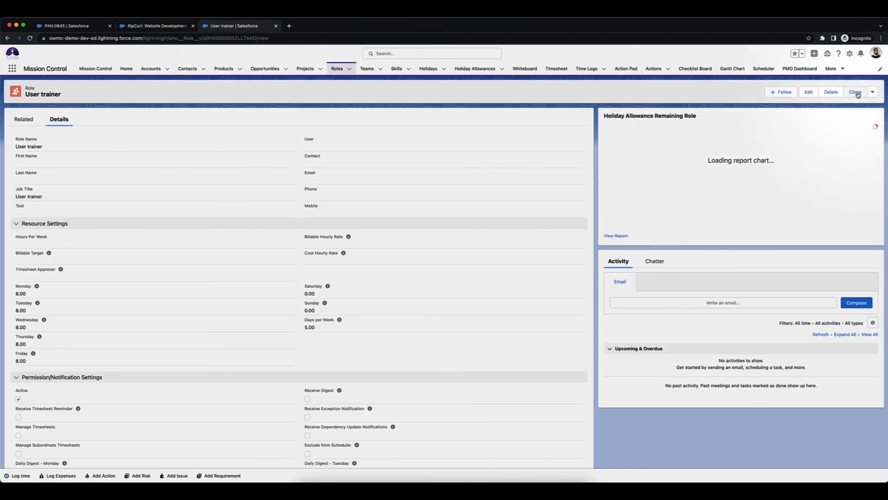
left_click(873, 92)
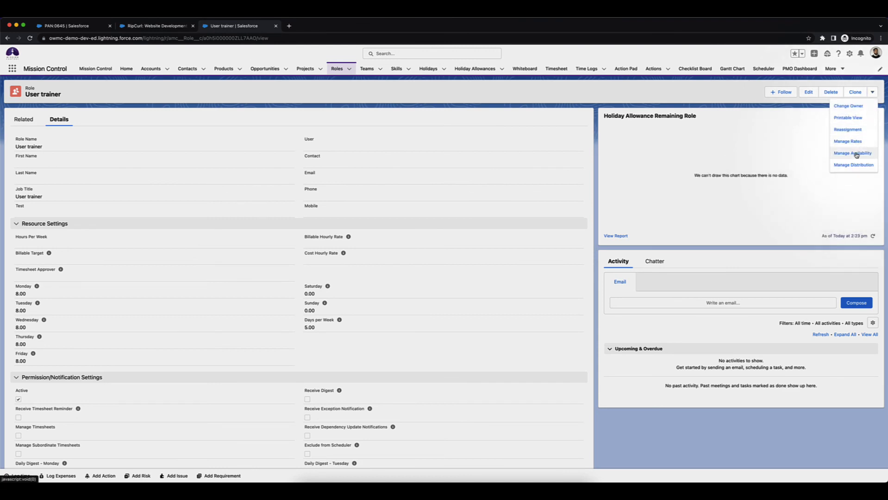
left_click(853, 130)
left_click(604, 174)
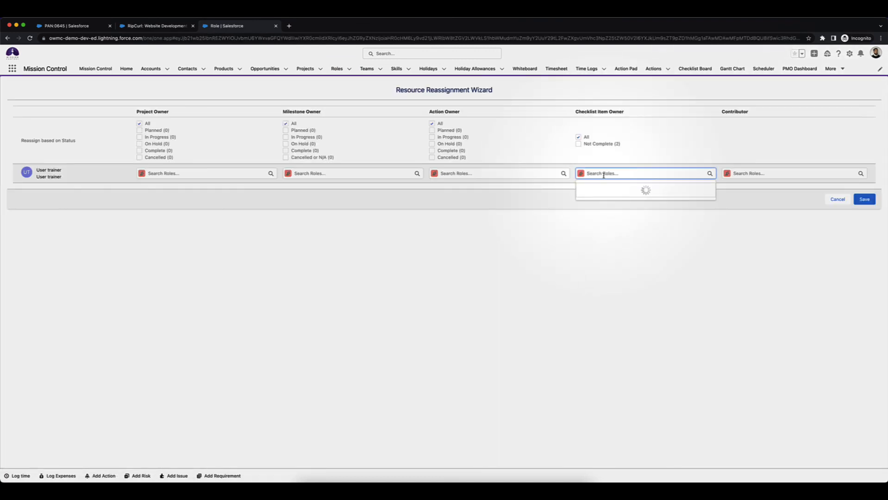
type("Omer")
left_click(608, 191)
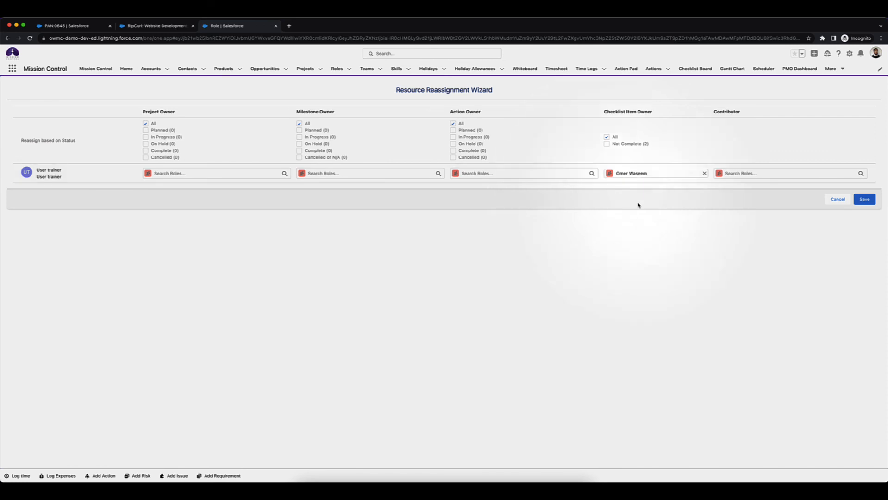
left_click(864, 199)
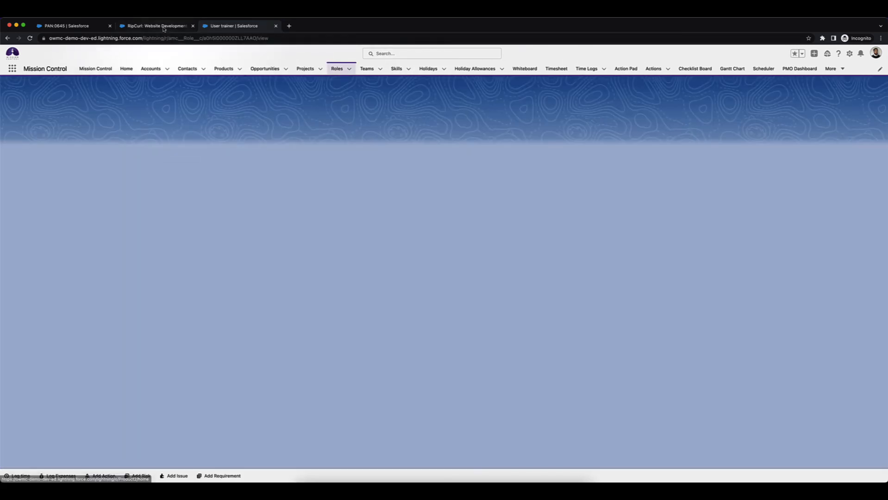
Refresh the project overview and expand Deliver and Deliver Training to verify the owners of the End User and Super User Training items
left_click(163, 27)
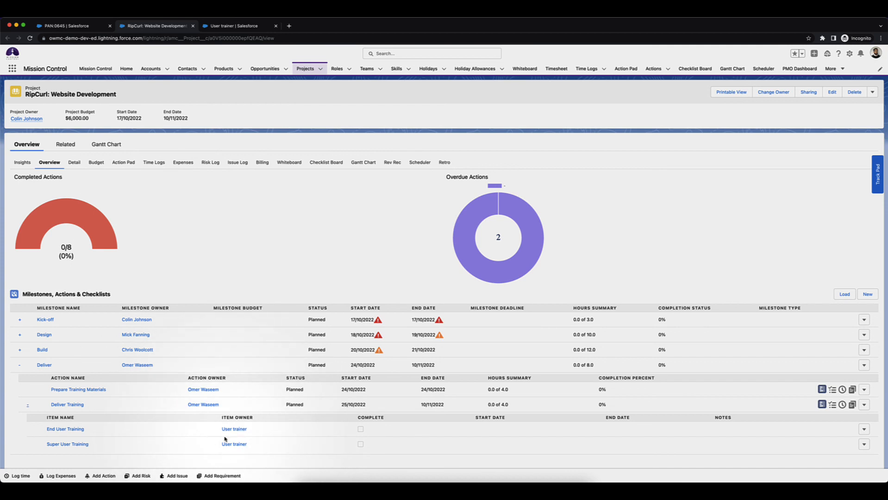
left_click(31, 38)
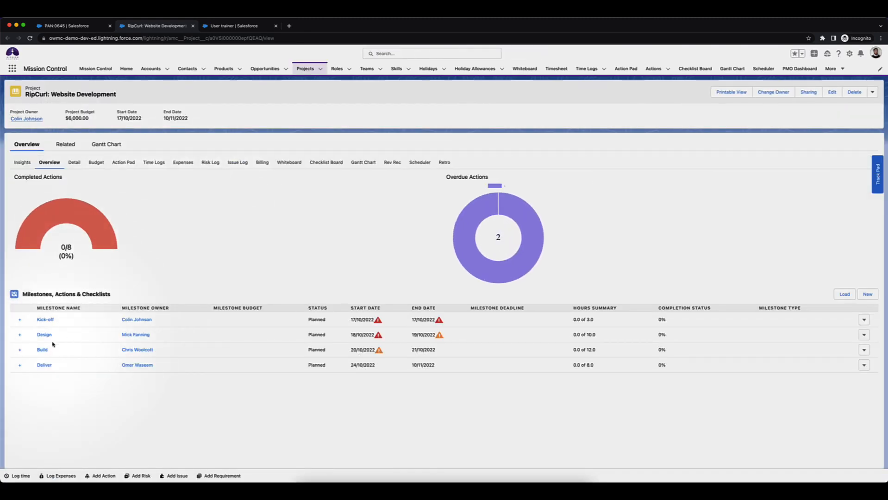
left_click(19, 365)
left_click(28, 407)
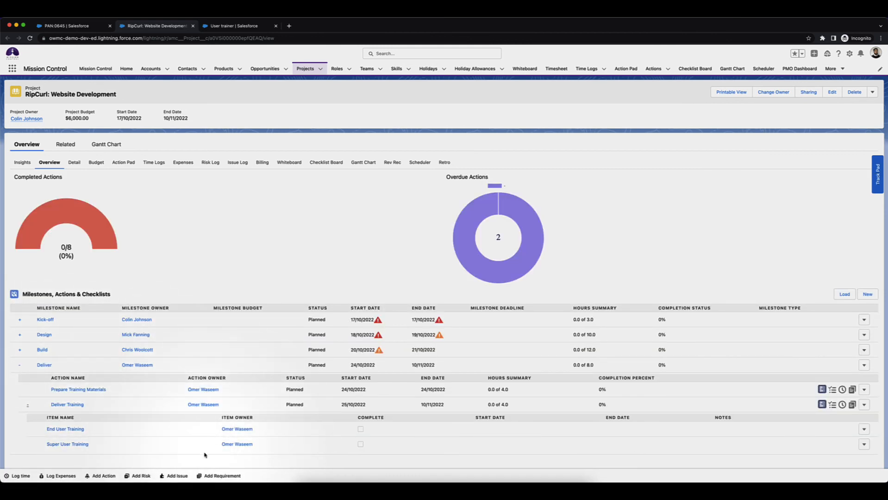